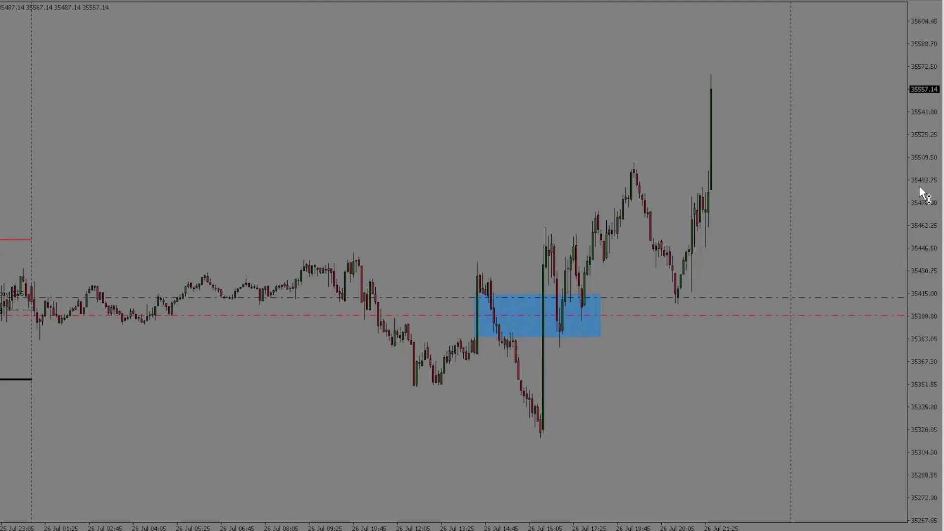
# Compress the price scale, then sketch a rising curve, a spike and a swing-high line, and clear them
pyautogui.moveTo(923, 193); pyautogui.dragTo(923, 198)
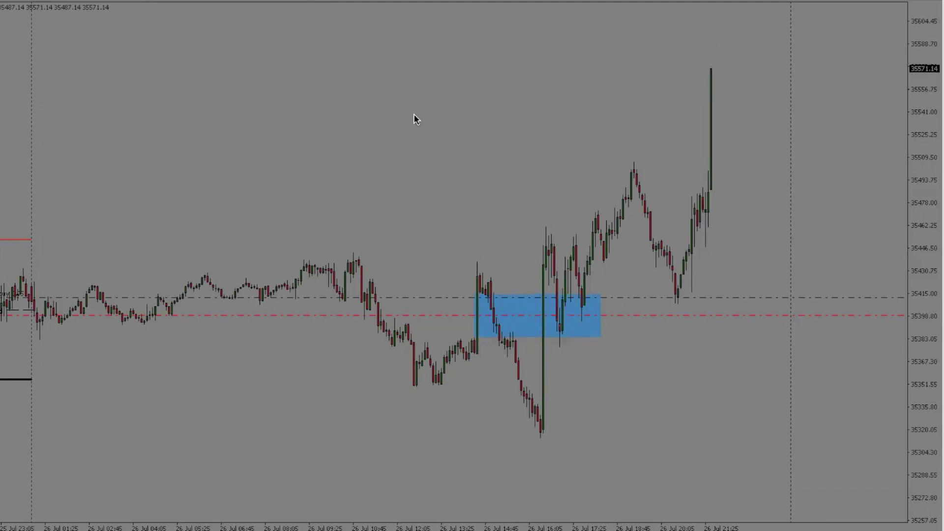
pyautogui.moveTo(359, 132)
pyautogui.mouseDown()
pyautogui.moveTo(391, 98)
pyautogui.moveTo(391, 158)
pyautogui.moveTo(359, 133)
pyautogui.mouseUp()
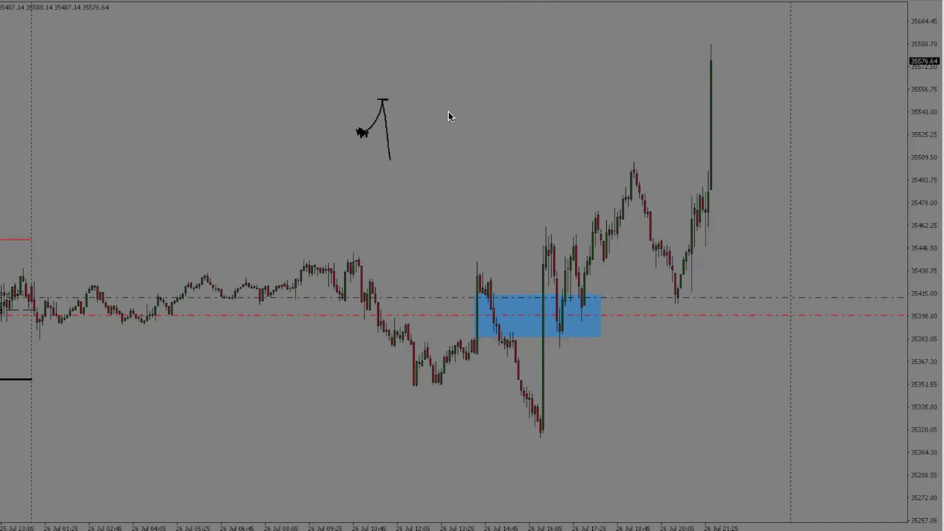
pyautogui.press('Escape')
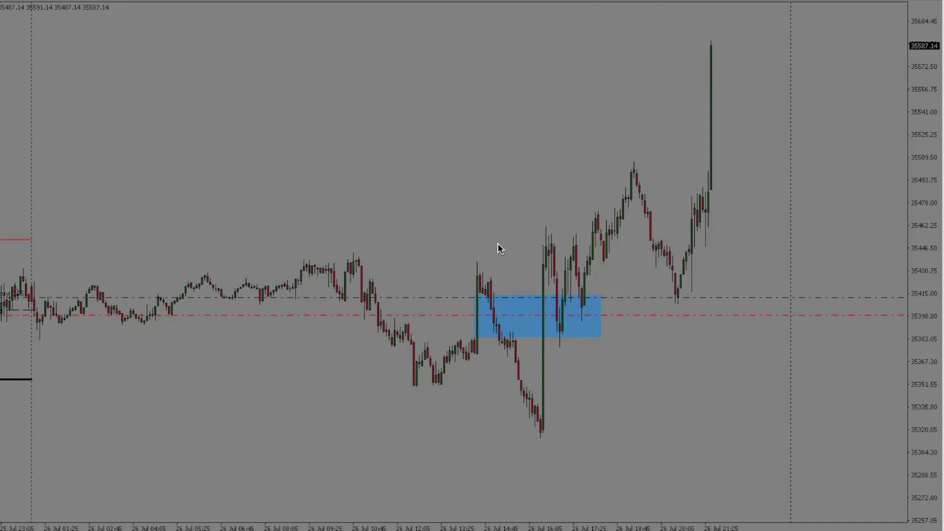
pyautogui.moveTo(470, 334)
pyautogui.mouseDown()
pyautogui.moveTo(464, 353)
pyautogui.moveTo(476, 343)
pyautogui.moveTo(468, 338)
pyautogui.moveTo(484, 283)
pyautogui.moveTo(535, 412)
pyautogui.moveTo(541, 401)
pyautogui.mouseUp()
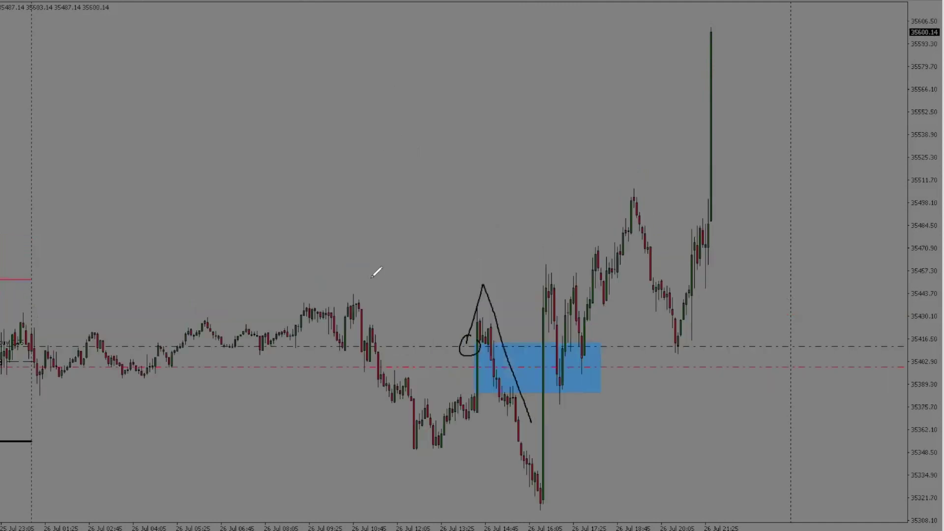
pyautogui.moveTo(369, 327); pyautogui.dragTo(477, 335)
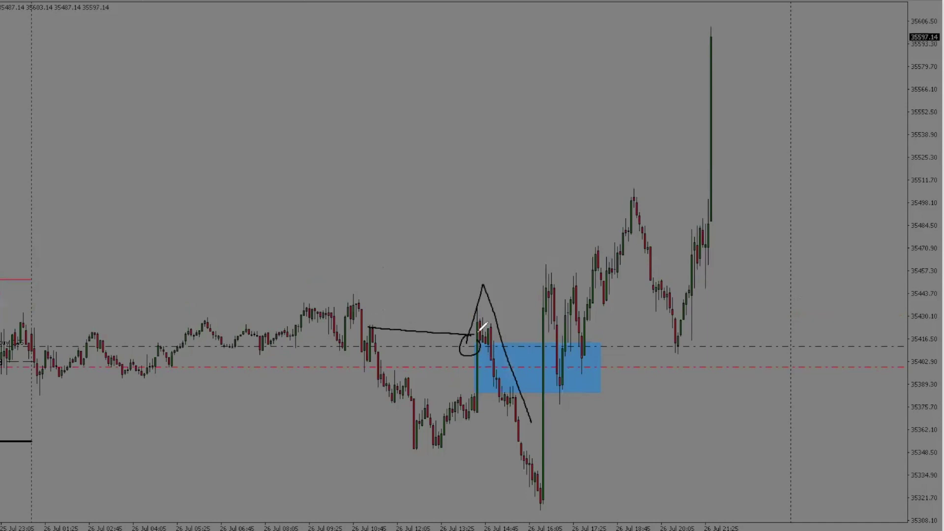
pyautogui.press('e')
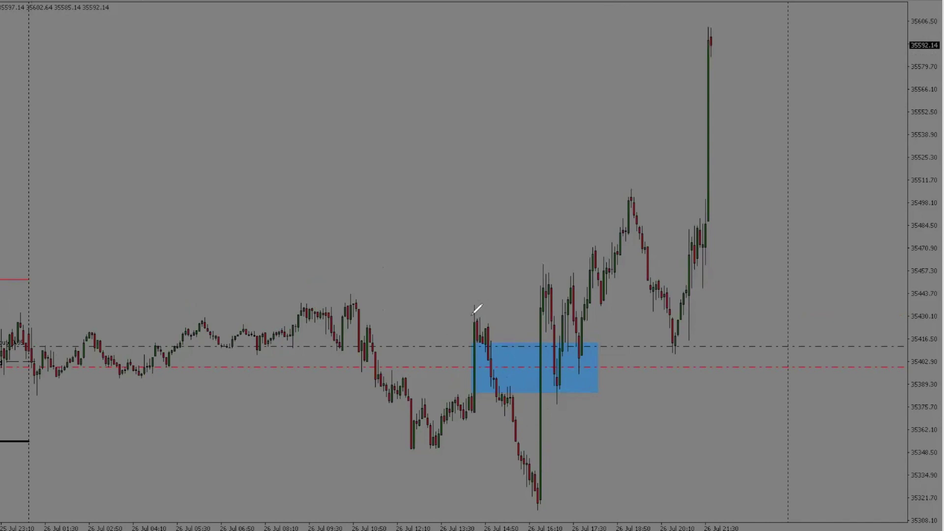
# Circle the zone's left-edge candles with an arrow, erase it, then draw a dashed session-low line with an X mark
pyautogui.moveTo(492, 324)
pyautogui.mouseDown()
pyautogui.moveTo(465, 362)
pyautogui.moveTo(485, 400)
pyautogui.moveTo(512, 335)
pyautogui.moveTo(498, 324)
pyautogui.mouseUp()
pyautogui.moveTo(497, 390)
pyautogui.mouseDown()
pyautogui.moveTo(513, 419)
pyautogui.moveTo(539, 391)
pyautogui.moveTo(542, 412)
pyautogui.mouseUp()
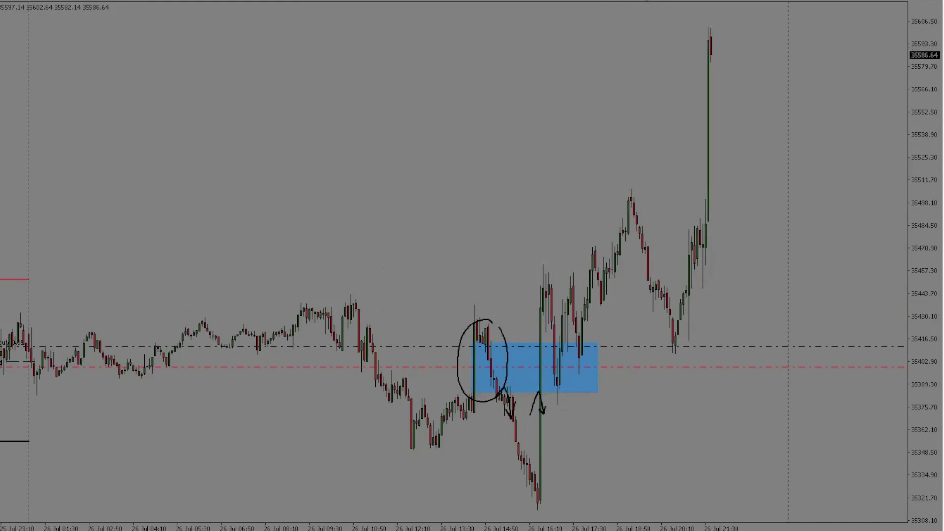
pyautogui.press('e')
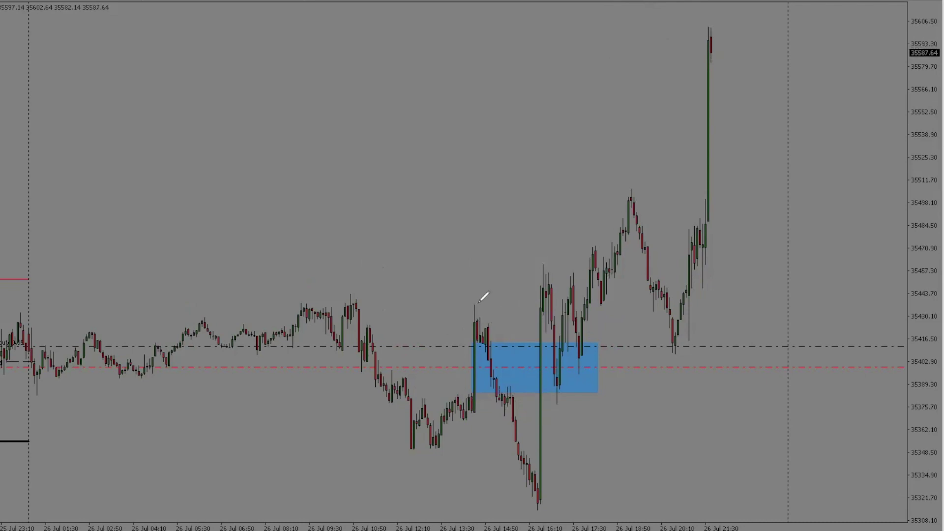
pyautogui.moveTo(398, 456)
pyautogui.mouseDown()
pyautogui.moveTo(445, 460)
pyautogui.moveTo(418, 480)
pyautogui.moveTo(428, 486)
pyautogui.moveTo(455, 459)
pyautogui.moveTo(472, 460)
pyautogui.mouseUp()
pyautogui.moveTo(479, 460); pyautogui.dragTo(527, 460)
pyautogui.moveTo(535, 458); pyautogui.dragTo(573, 457)
pyautogui.moveTo(582, 457); pyautogui.dragTo(589, 457)
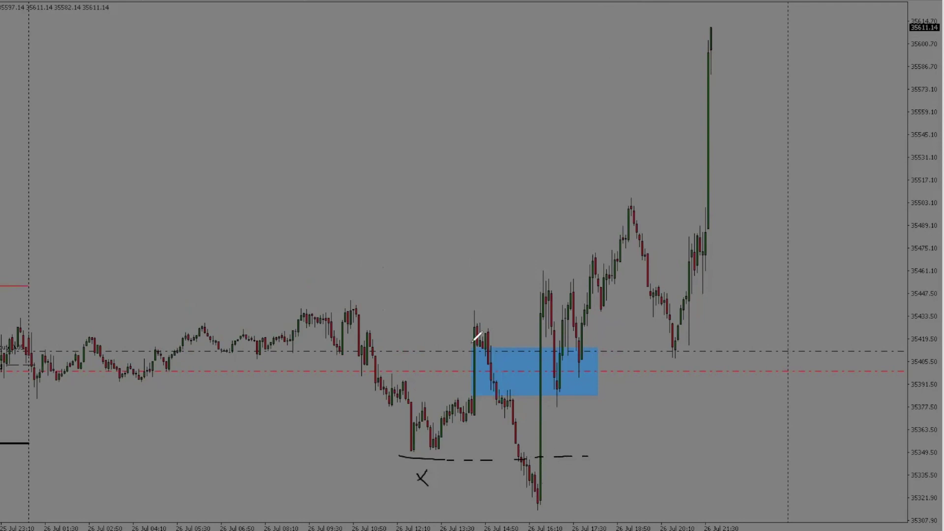
# Sketch a swing-high line to the zone's first candle and trace the price path, erasing both
pyautogui.moveTo(470, 309)
pyautogui.mouseDown()
pyautogui.moveTo(490, 309)
pyautogui.moveTo(476, 303)
pyautogui.mouseUp()
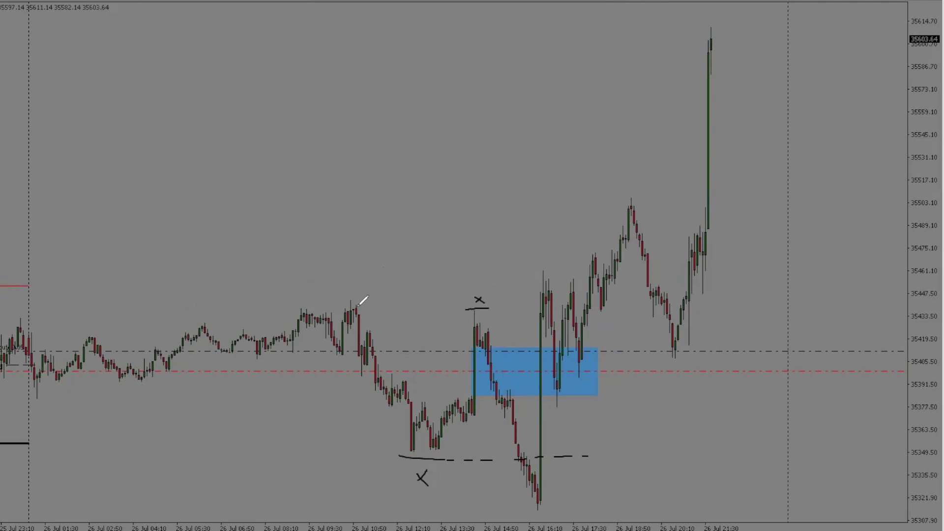
pyautogui.moveTo(346, 299); pyautogui.dragTo(493, 298)
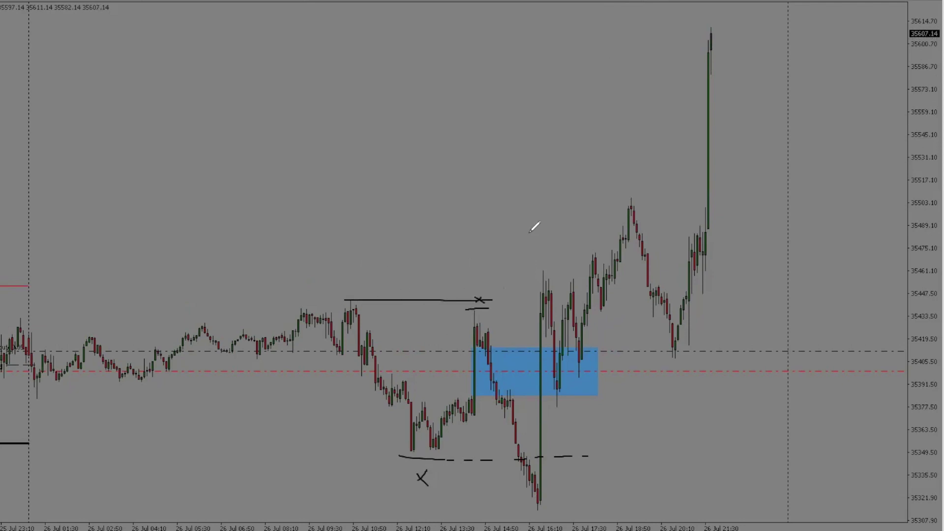
pyautogui.press('e')
pyautogui.moveTo(459, 420); pyautogui.dragTo(487, 338)
pyautogui.moveTo(501, 383)
pyautogui.mouseDown()
pyautogui.moveTo(538, 500)
pyautogui.moveTo(564, 299)
pyautogui.moveTo(580, 321)
pyautogui.mouseUp()
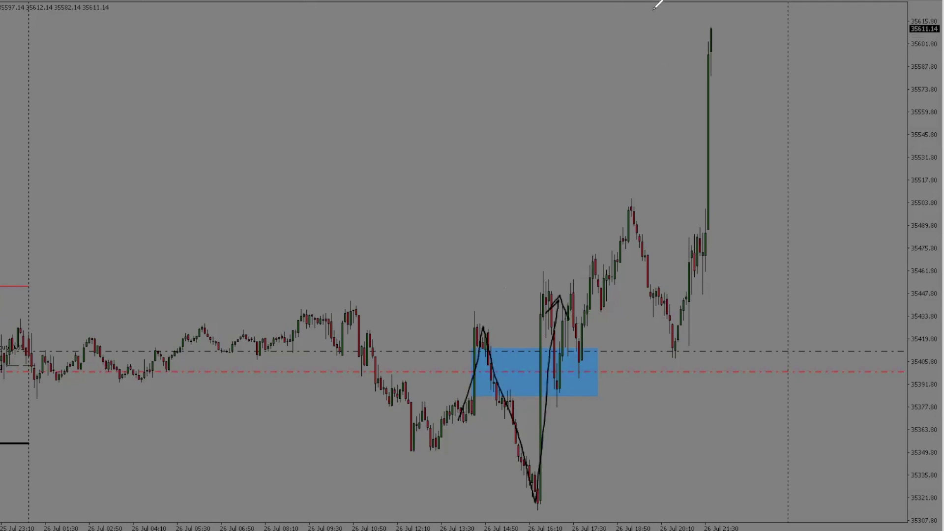
pyautogui.press('e')
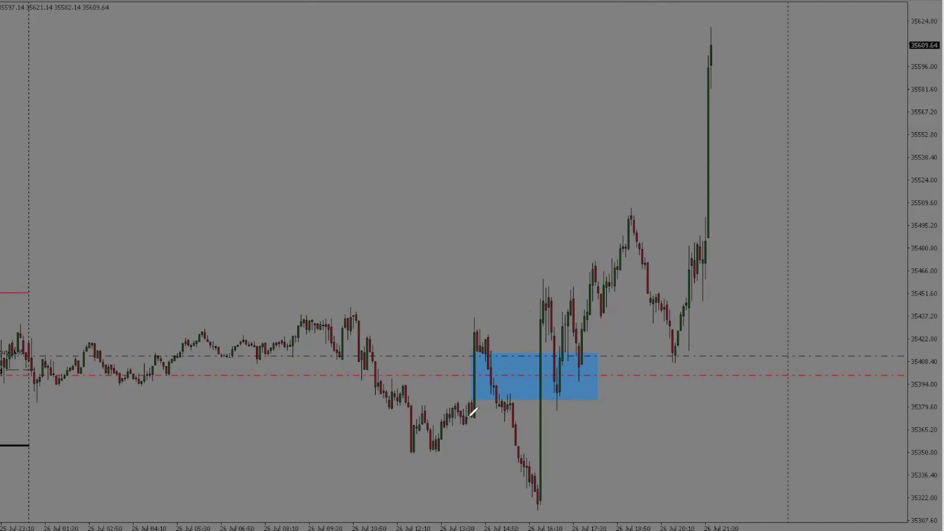
# Mark the first candle's low and high, project Fibonacci levels across them, then delete the Fibonacci
pyautogui.moveTo(465, 419); pyautogui.dragTo(482, 419)
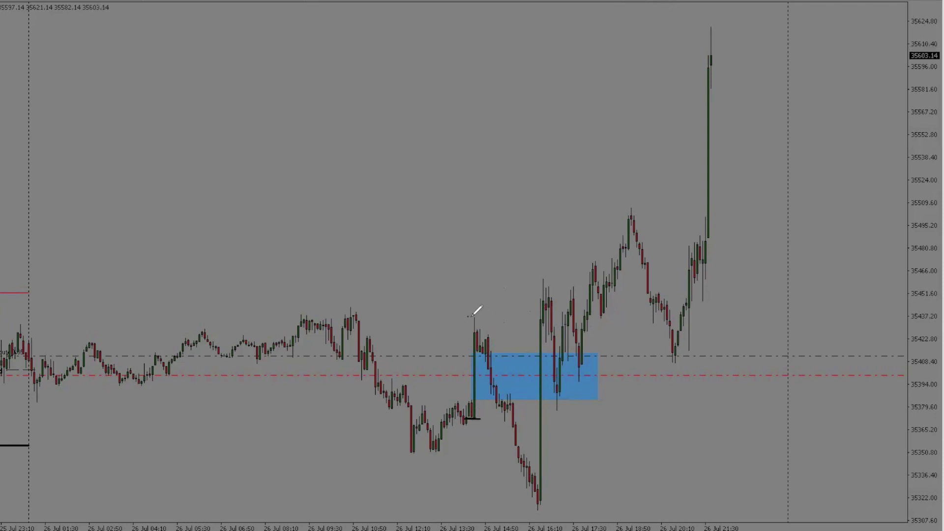
pyautogui.moveTo(468, 316); pyautogui.dragTo(485, 317)
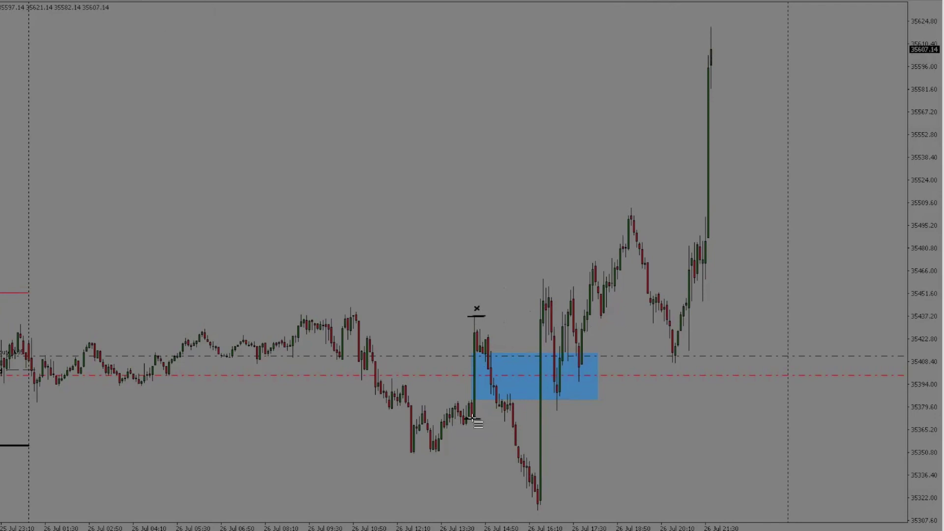
pyautogui.moveTo(473, 418); pyautogui.dragTo(477, 318)
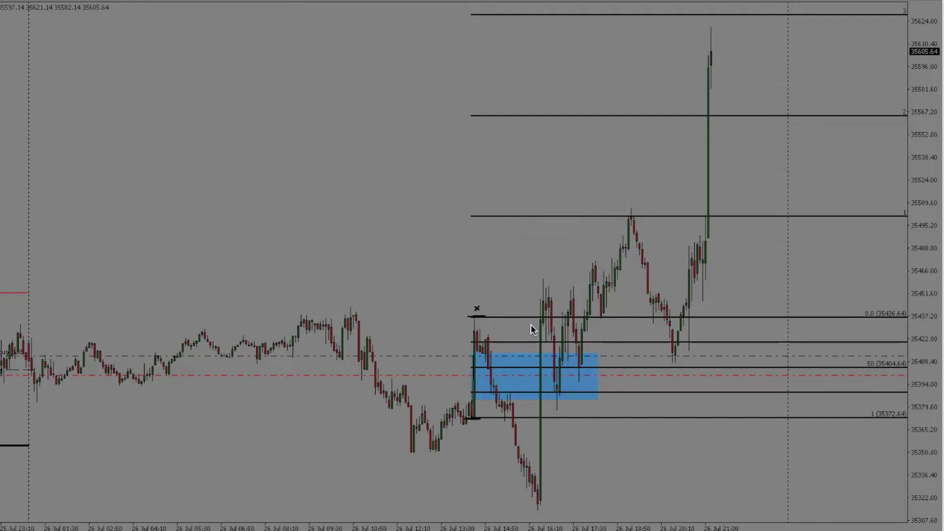
pyautogui.rightClick(476, 327)
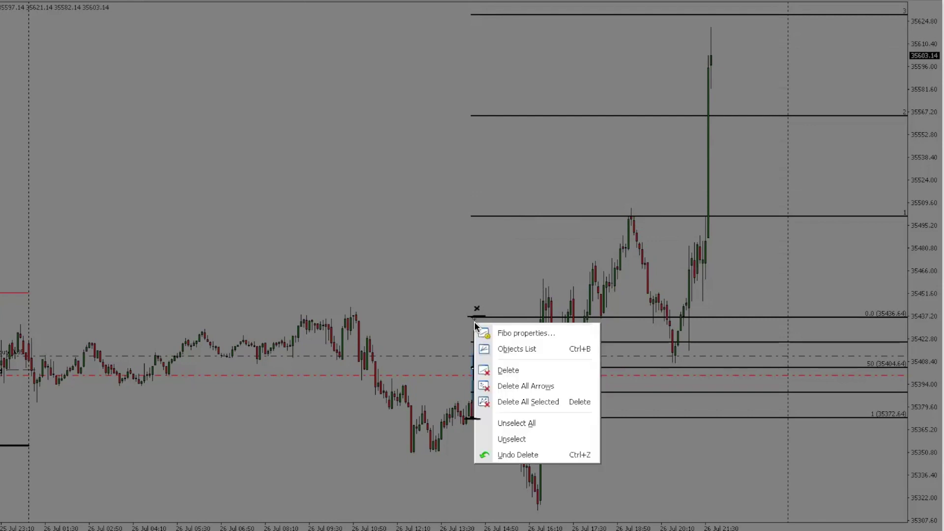
pyautogui.click(518, 370)
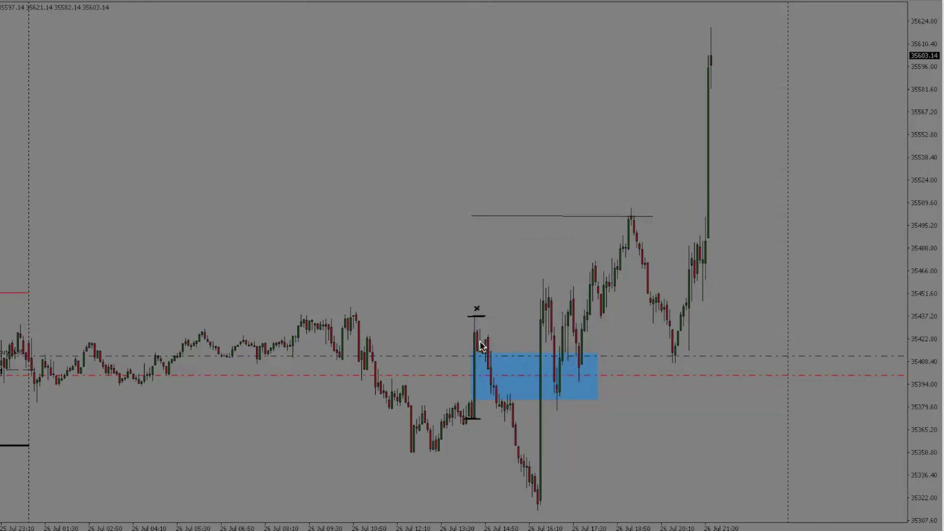
# Select the swing-high line, then sketch and discard a freehand ellipse around the zone's left candles
pyautogui.doubleClick(653, 215)
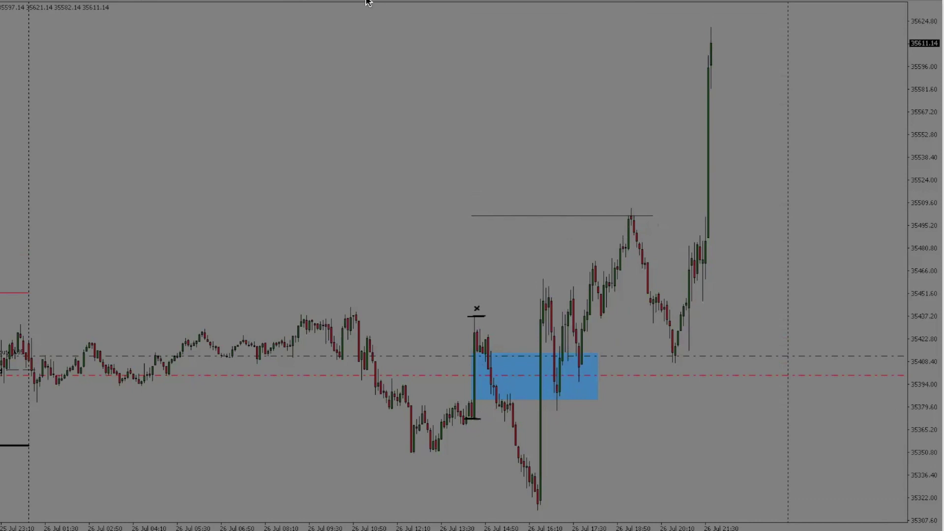
pyautogui.moveTo(477, 290); pyautogui.dragTo(456, 311)
pyautogui.moveTo(447, 413)
pyautogui.mouseDown()
pyautogui.moveTo(492, 428)
pyautogui.moveTo(510, 316)
pyautogui.moveTo(474, 290)
pyautogui.mouseUp()
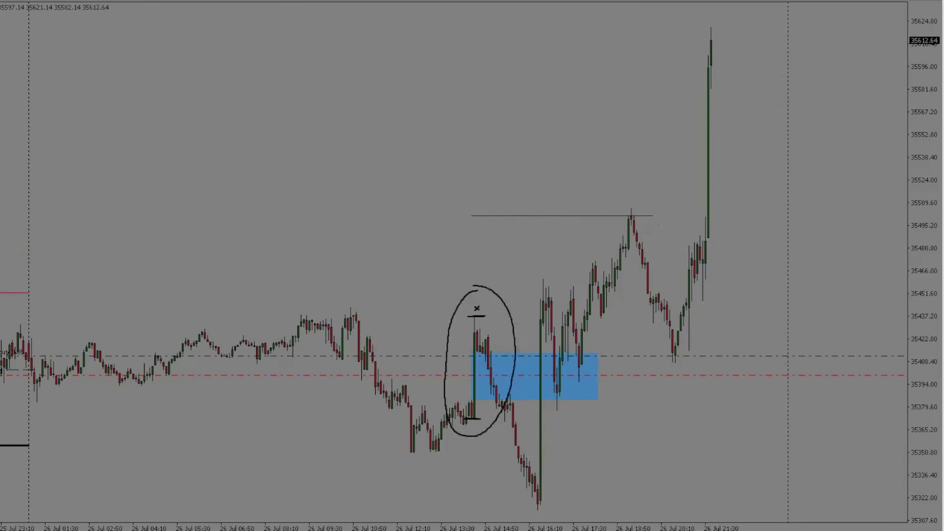
pyautogui.press('Escape')
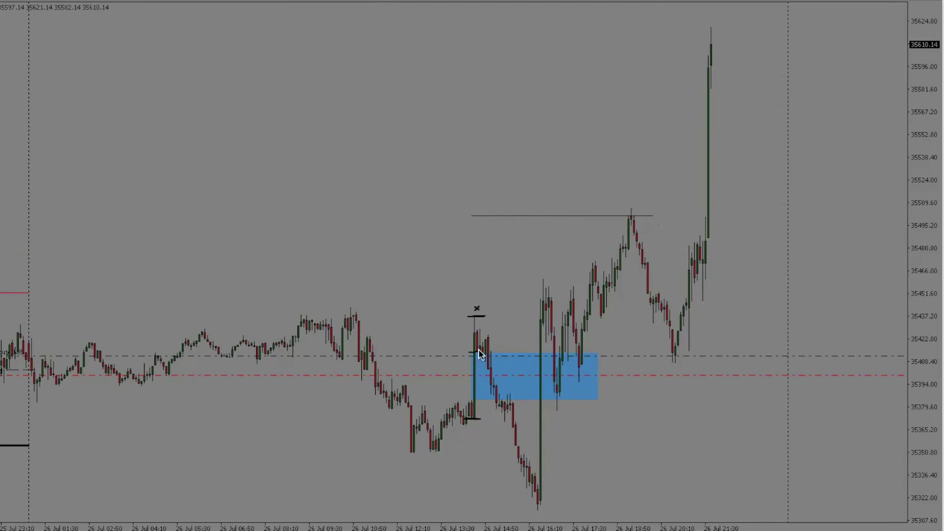
# Add and undo pen ticks on a candle's range, then draw a Fibonacci expansion over the blue zone
pyautogui.moveTo(466, 352); pyautogui.dragTo(481, 352)
pyautogui.moveTo(466, 401); pyautogui.dragTo(476, 400)
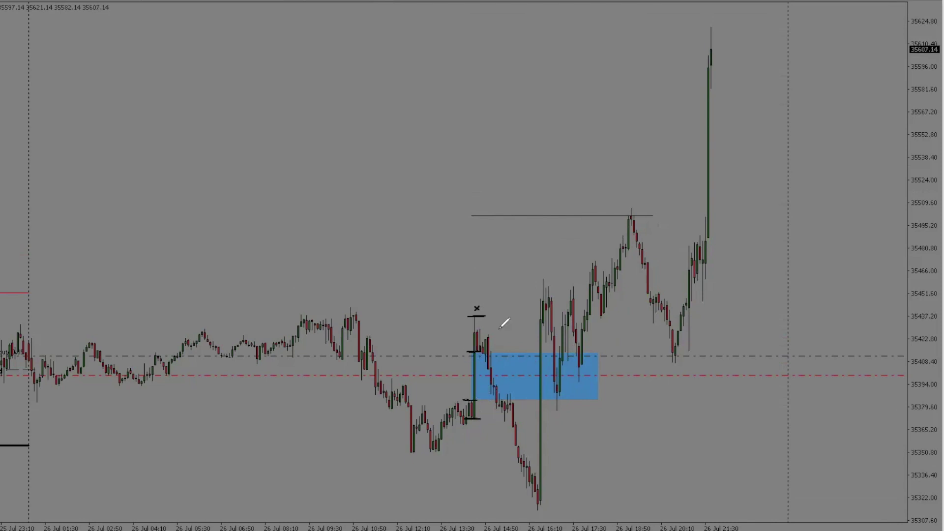
pyautogui.hotkey('ctrl', 'z')
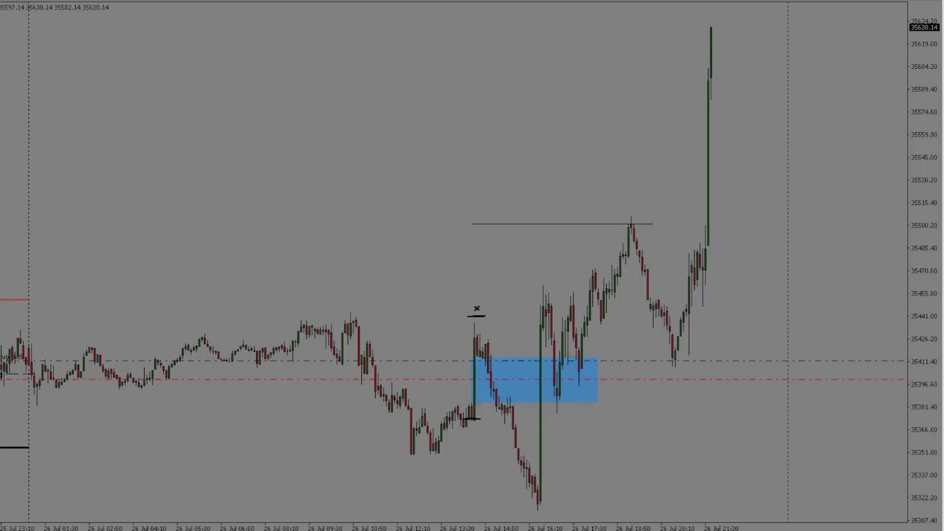
pyautogui.moveTo(476, 408); pyautogui.dragTo(476, 359)
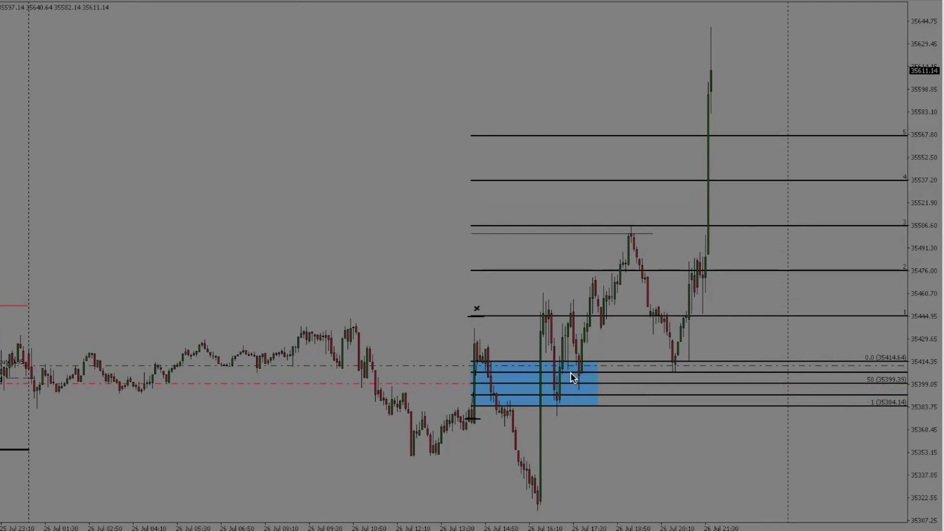
# Select and deselect the swing-high line, then delete the existing Fibonacci projection
pyautogui.doubleClick(632, 233)
pyautogui.doubleClick(631, 197)
pyautogui.rightClick(475, 374)
pyautogui.click(517, 418)
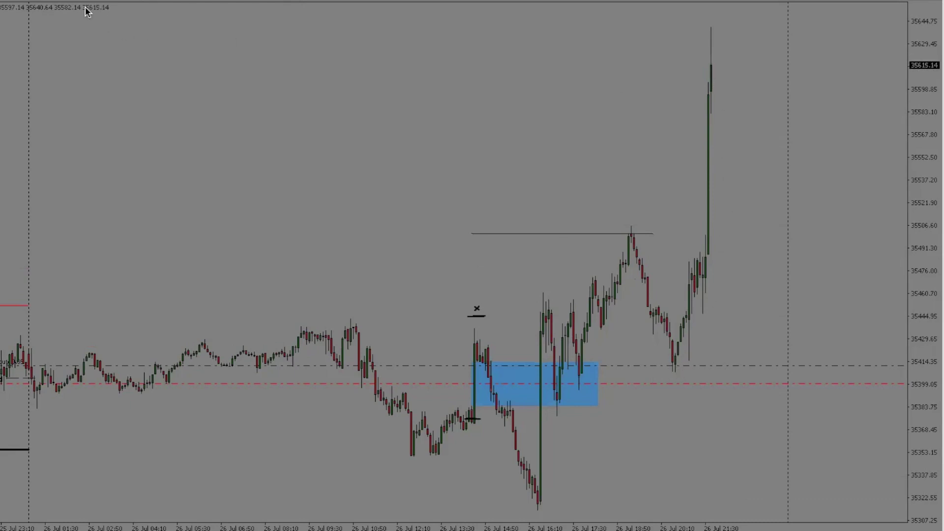
# Redraw the Fibonacci from the zone's bottom-right to its top, nudge its lower anchor, and add a rectangle spanning 35537–35618
pyautogui.moveTo(601, 408); pyautogui.dragTo(603, 365)
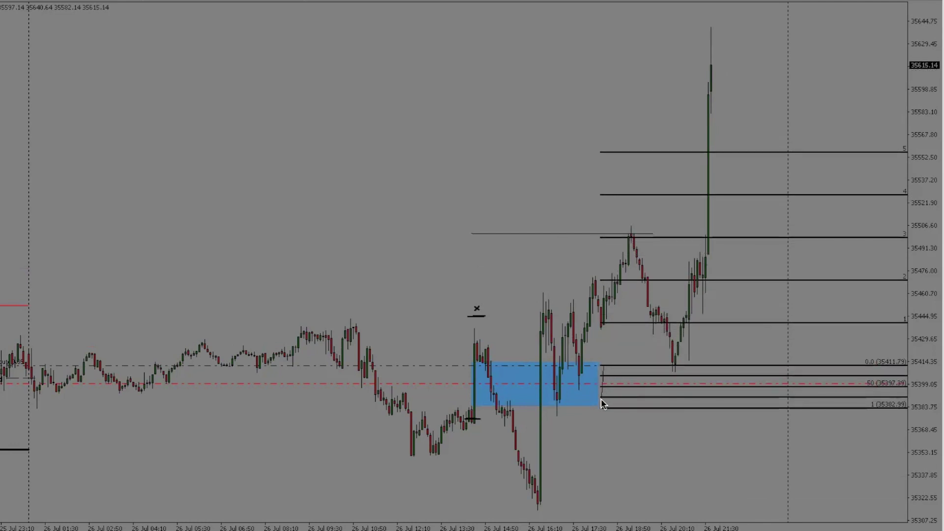
pyautogui.moveTo(600, 406); pyautogui.dragTo(600, 401)
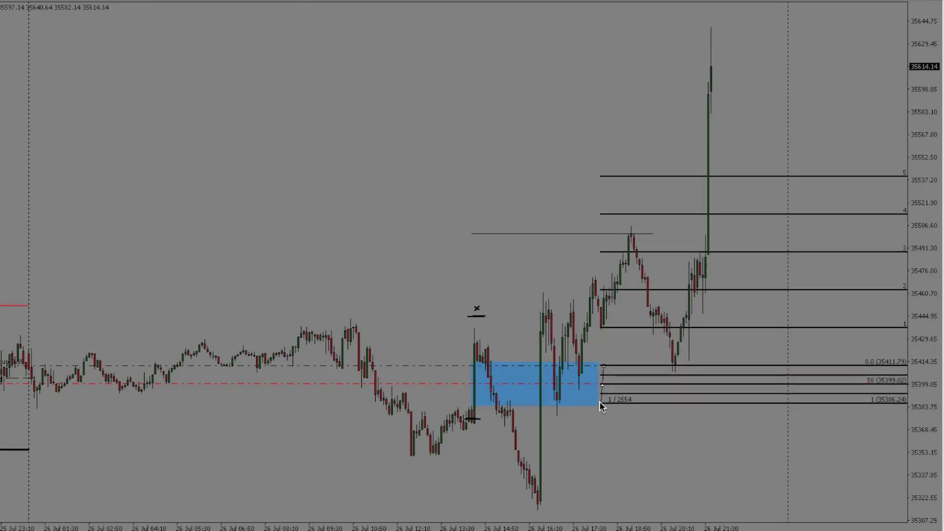
pyautogui.moveTo(600, 253); pyautogui.dragTo(814, 363)
pyautogui.moveTo(709, 310)
pyautogui.mouseDown()
pyautogui.moveTo(704, 114)
pyautogui.moveTo(723, 307)
pyautogui.mouseUp()
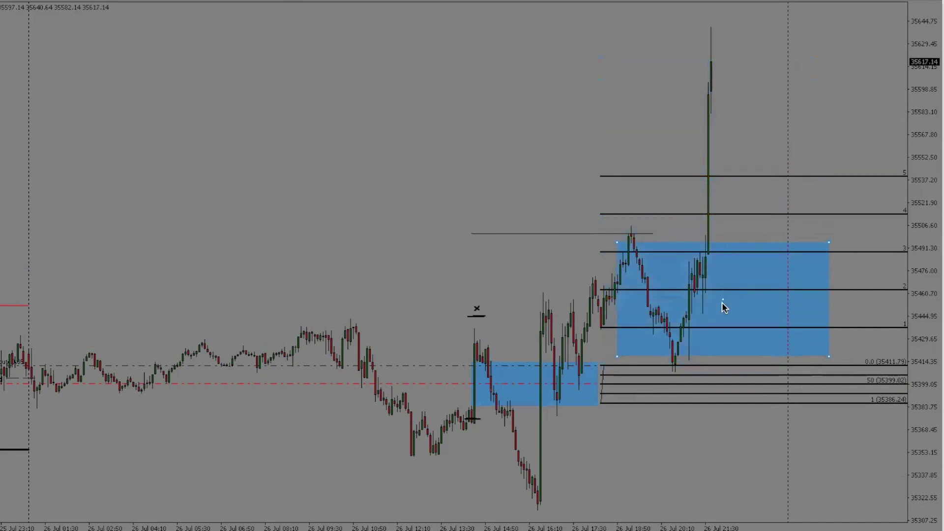
# Delete the unwanted rectangle and the Fibonacci projection
pyautogui.rightClick(711, 101)
pyautogui.click(737, 150)
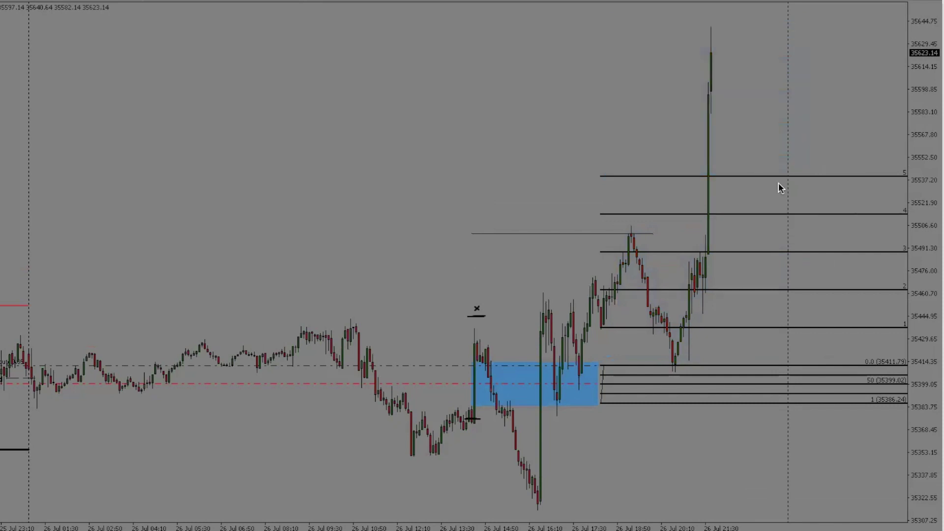
pyautogui.rightClick(601, 374)
pyautogui.click(635, 418)
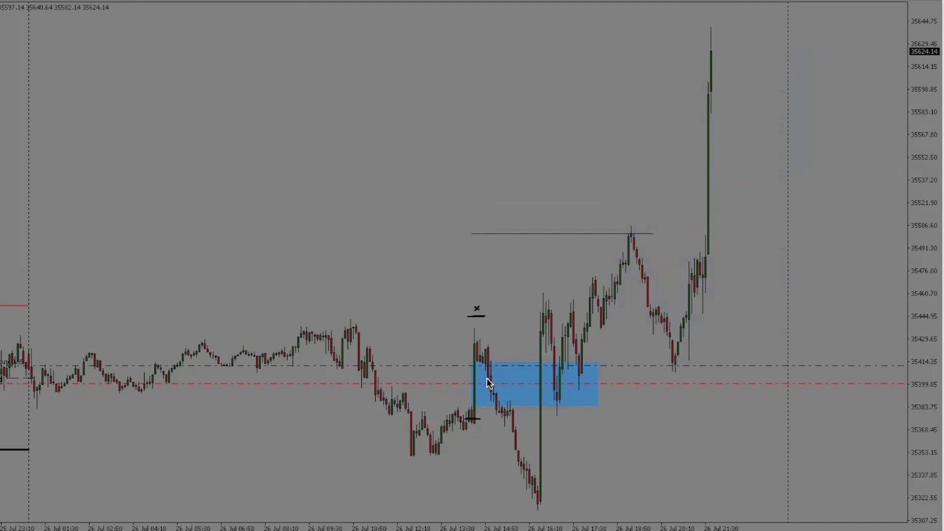
# Drag the right-hand price scale to squeeze the candles and open space above them
pyautogui.moveTo(911, 312); pyautogui.dragTo(911, 324)
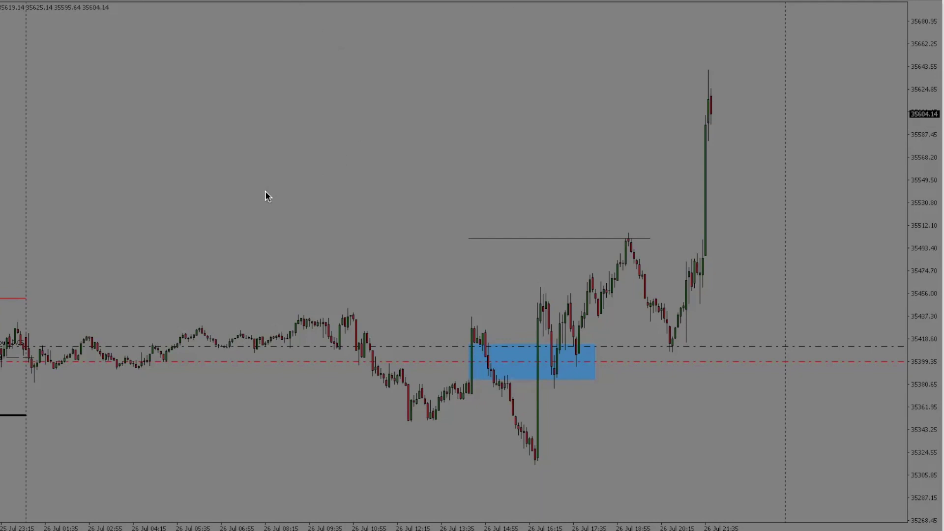
# Sketch a freehand zigzag ending in an arrow, with green highlights on the first leg and a level line
pyautogui.moveTo(278, 158)
pyautogui.mouseDown()
pyautogui.moveTo(295, 212)
pyautogui.moveTo(319, 137)
pyautogui.mouseUp()
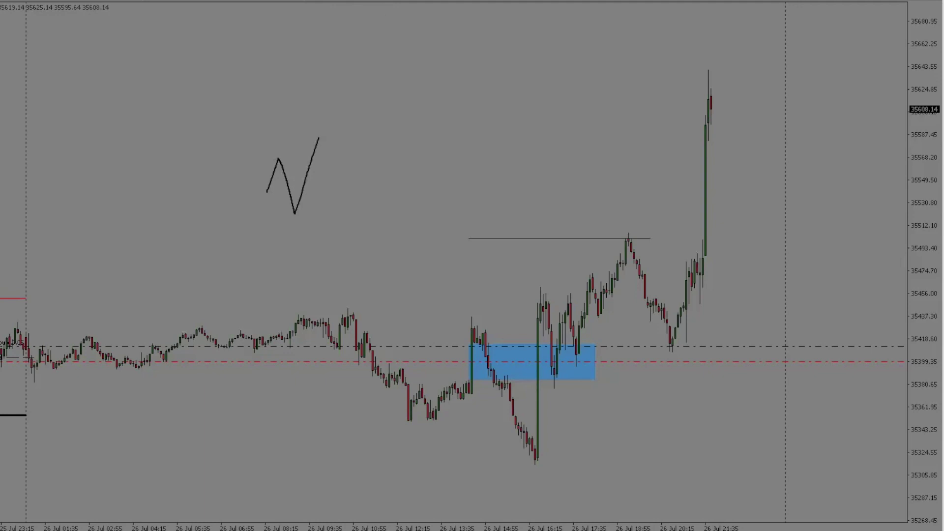
pyautogui.moveTo(278, 160)
pyautogui.mouseDown()
pyautogui.moveTo(268, 190)
pyautogui.moveTo(278, 160)
pyautogui.mouseUp()
pyautogui.moveTo(372, 170)
pyautogui.mouseDown()
pyautogui.moveTo(284, 172)
pyautogui.moveTo(374, 182)
pyautogui.mouseUp()
pyautogui.moveTo(323, 156)
pyautogui.mouseDown()
pyautogui.moveTo(329, 177)
pyautogui.moveTo(354, 97)
pyautogui.mouseUp()
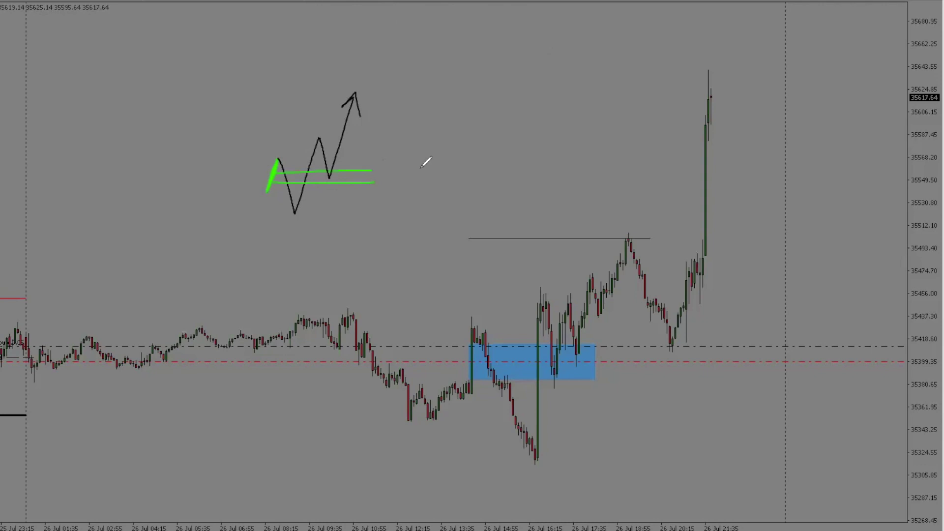